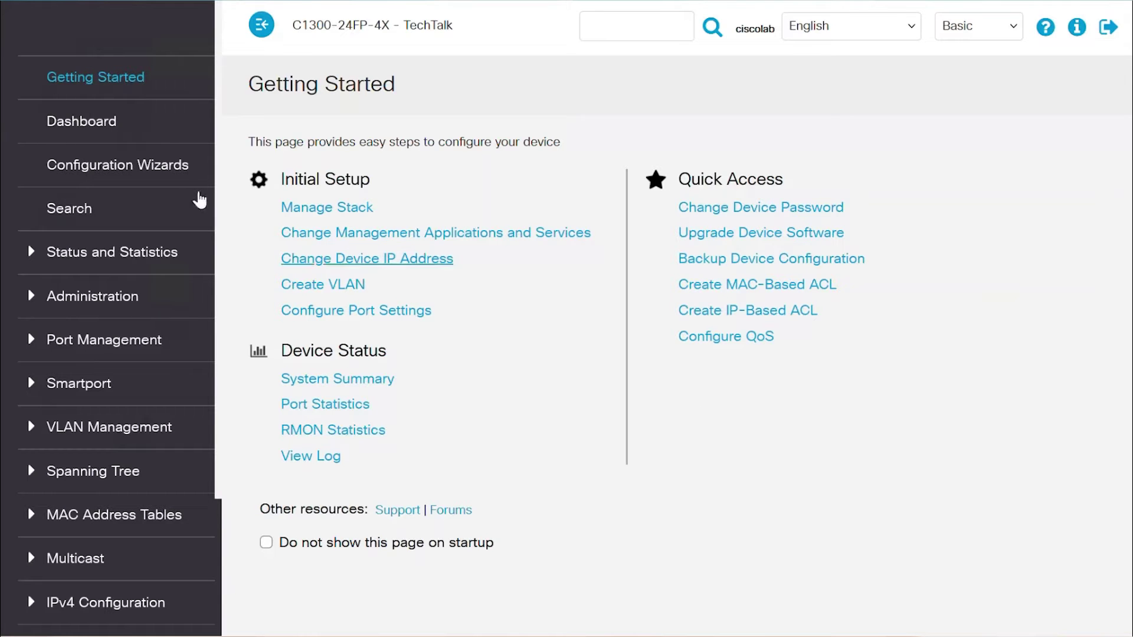
Launch the ACL Configuration Wizard from Configuration Wizards and move past its welcome page
{"action": "left_click", "coordinate": [157, 170]}
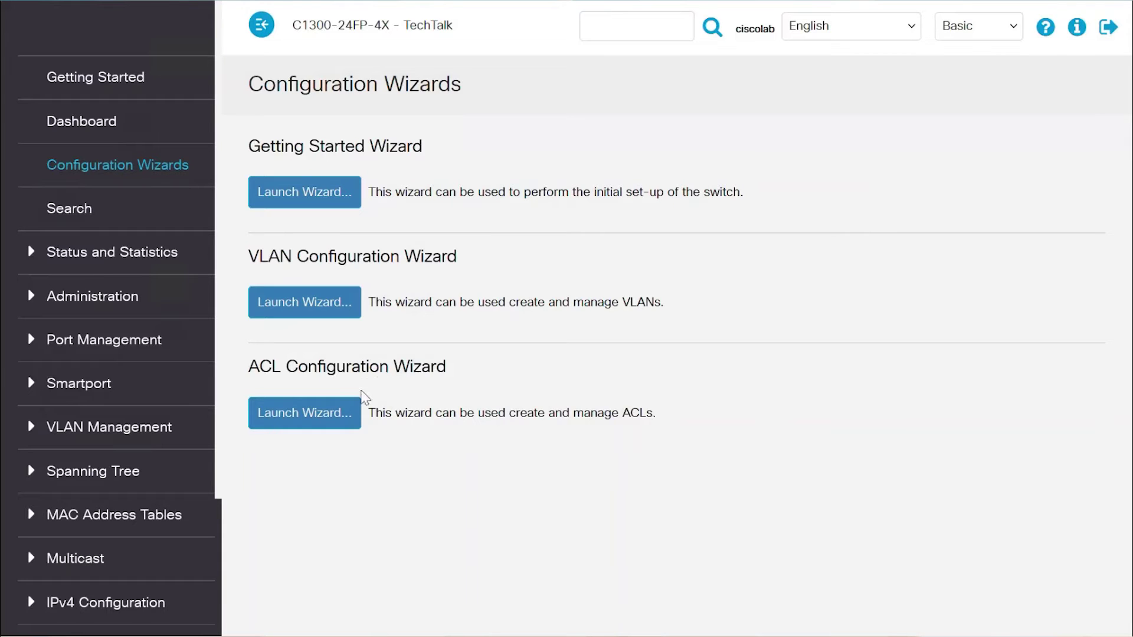
{"action": "left_click", "coordinate": [309, 416]}
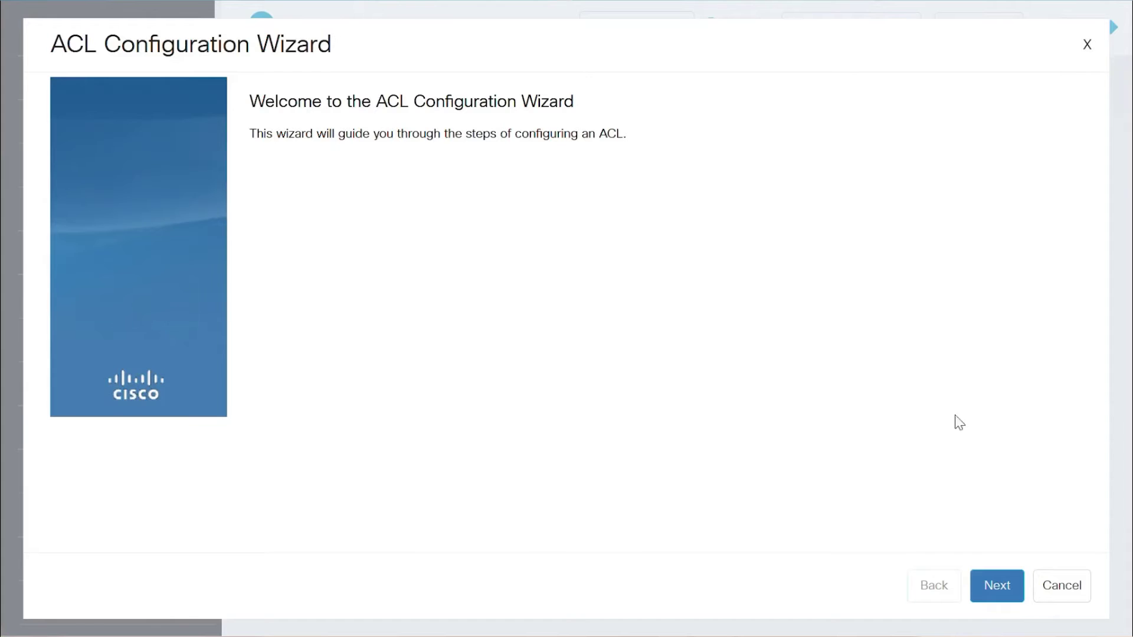
{"action": "left_click", "coordinate": [997, 583]}
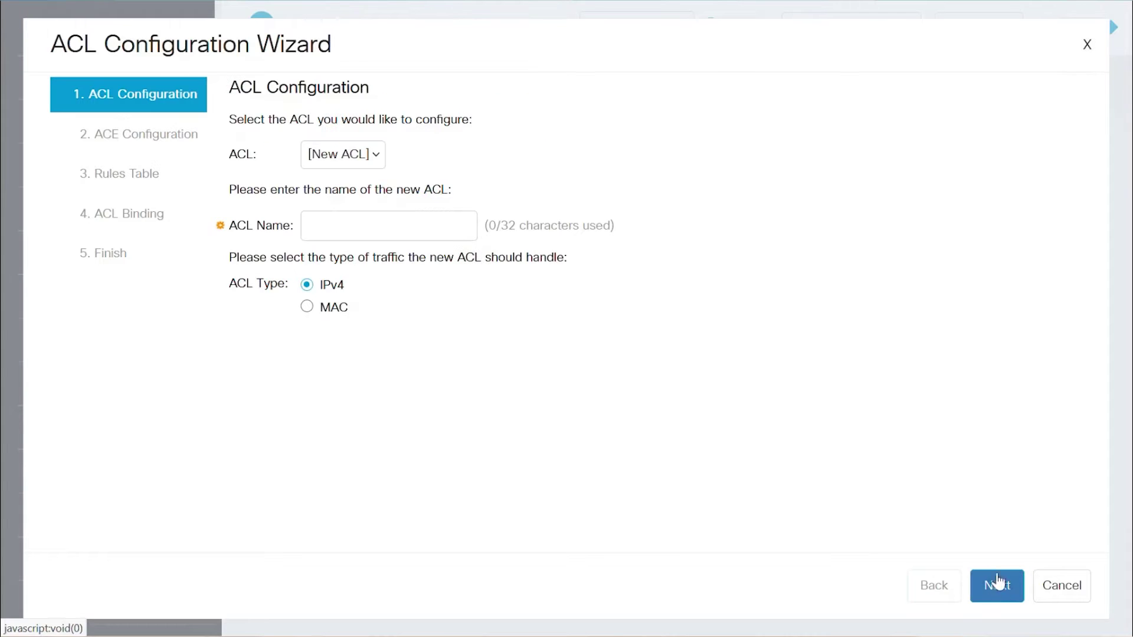
Keep [New ACL] selected and name the new IPv4 ACL 'ACL1'
{"action": "left_click", "coordinate": [342, 167]}
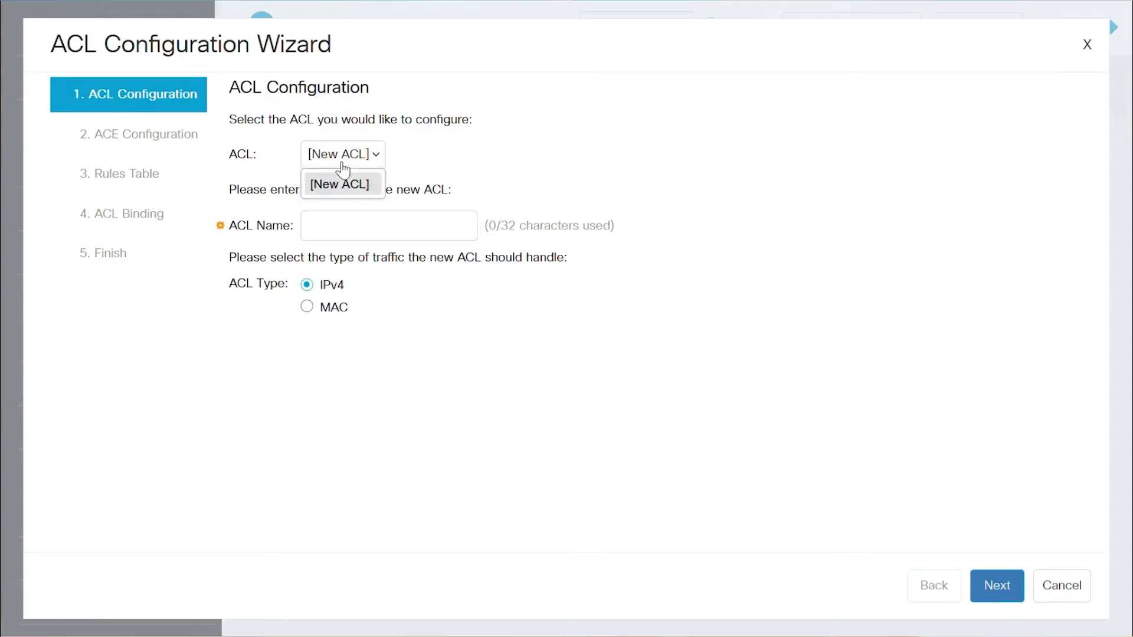
{"action": "left_click", "coordinate": [347, 187]}
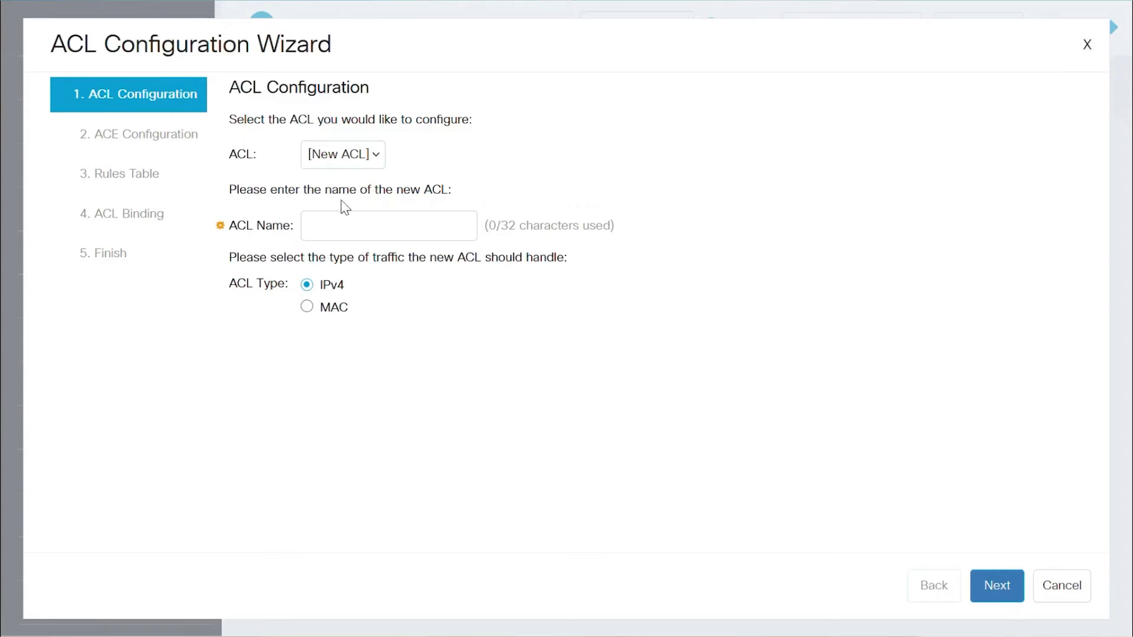
{"action": "left_click", "coordinate": [335, 226]}
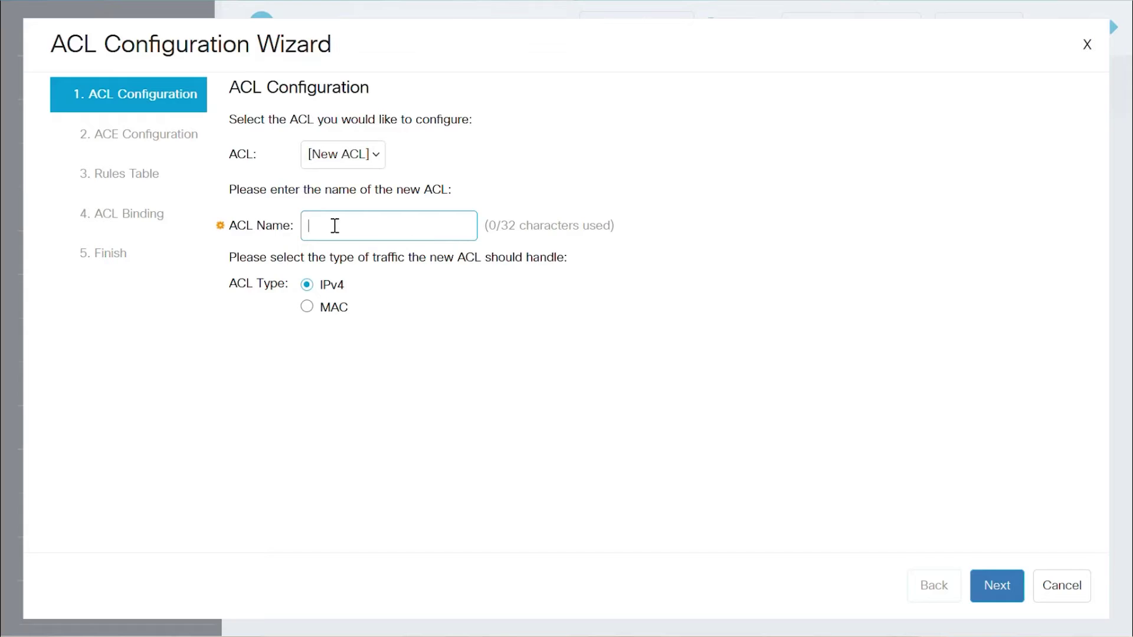
{"action": "type", "text": "ACL1"}
Make the first rule deny traffic from user-defined source IP 172.19.1.228
{"action": "left_click", "coordinate": [997, 590]}
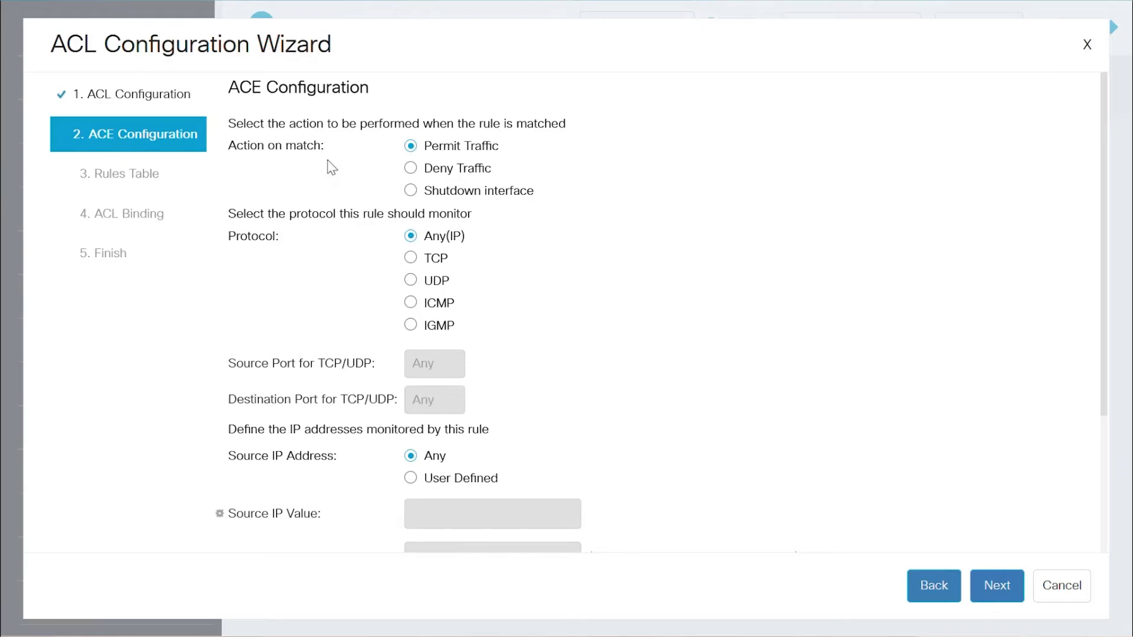
{"action": "left_click", "coordinate": [415, 173]}
{"action": "left_click", "coordinate": [412, 478]}
{"action": "left_click_drag", "start_coordinate": [1099, 249], "coordinate": [1109, 422]}
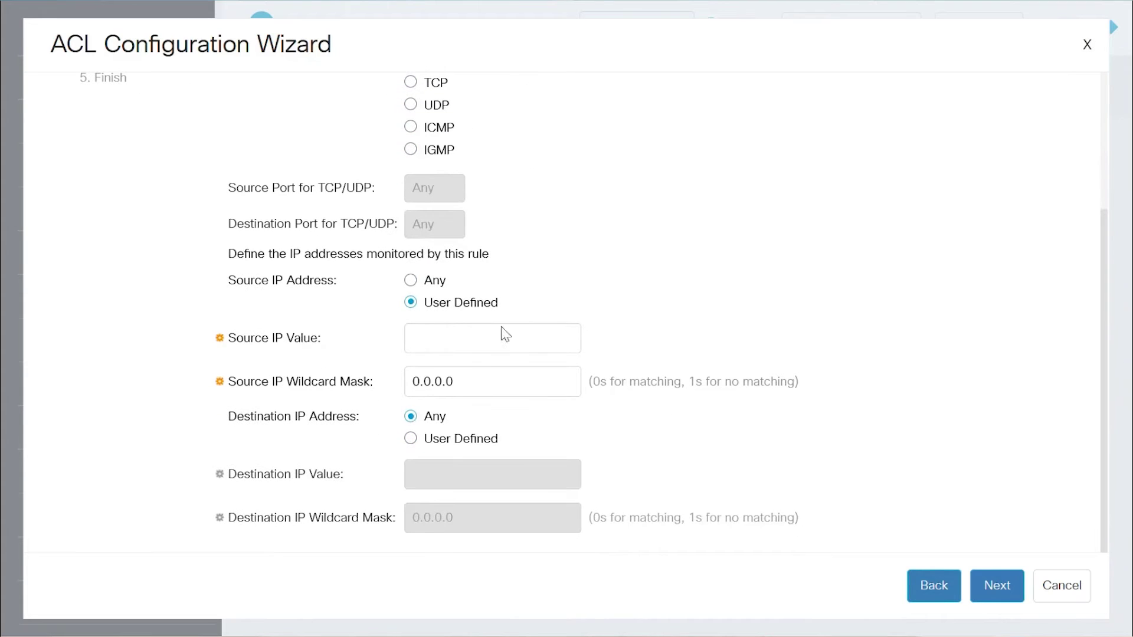
{"action": "left_click", "coordinate": [503, 334]}
{"action": "type", "text": "172.19.1.228"}
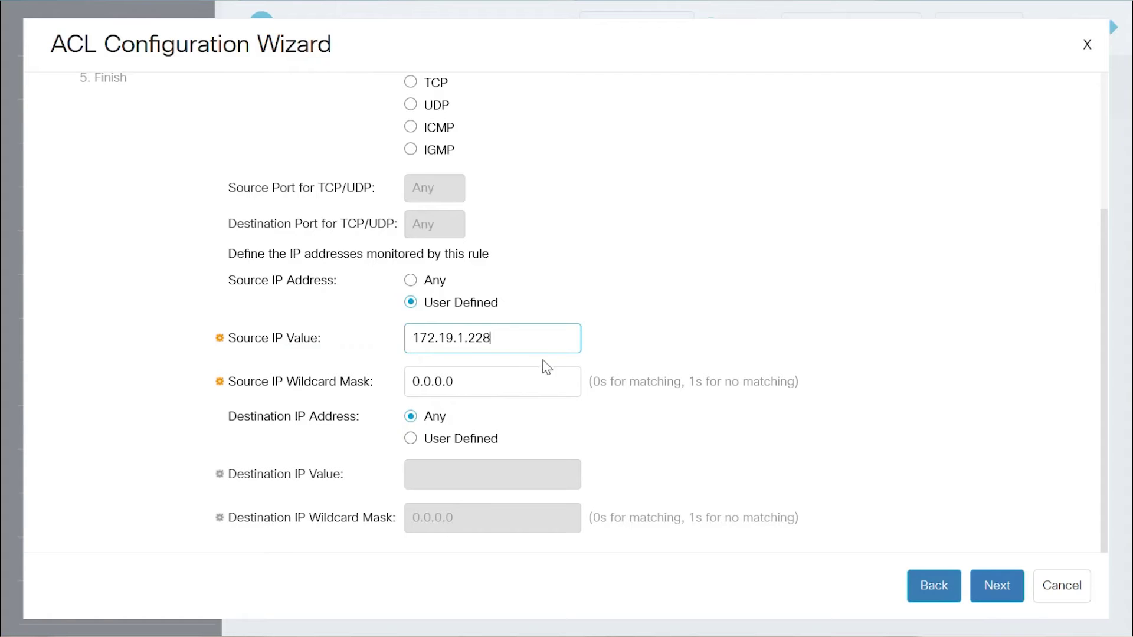
Set the user-defined destination IP to 172.19.1.234 and submit the deny rule
{"action": "left_click", "coordinate": [412, 441]}
{"action": "left_click", "coordinate": [453, 473]}
{"action": "type", "text": "172.19.1.234"}
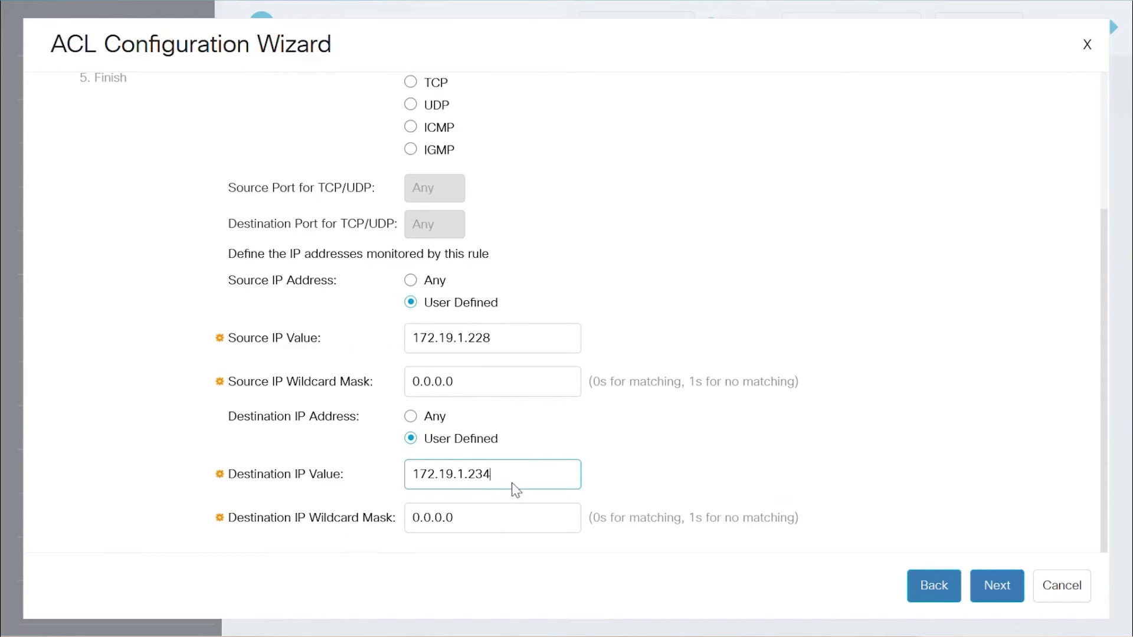
{"action": "left_click", "coordinate": [1001, 587]}
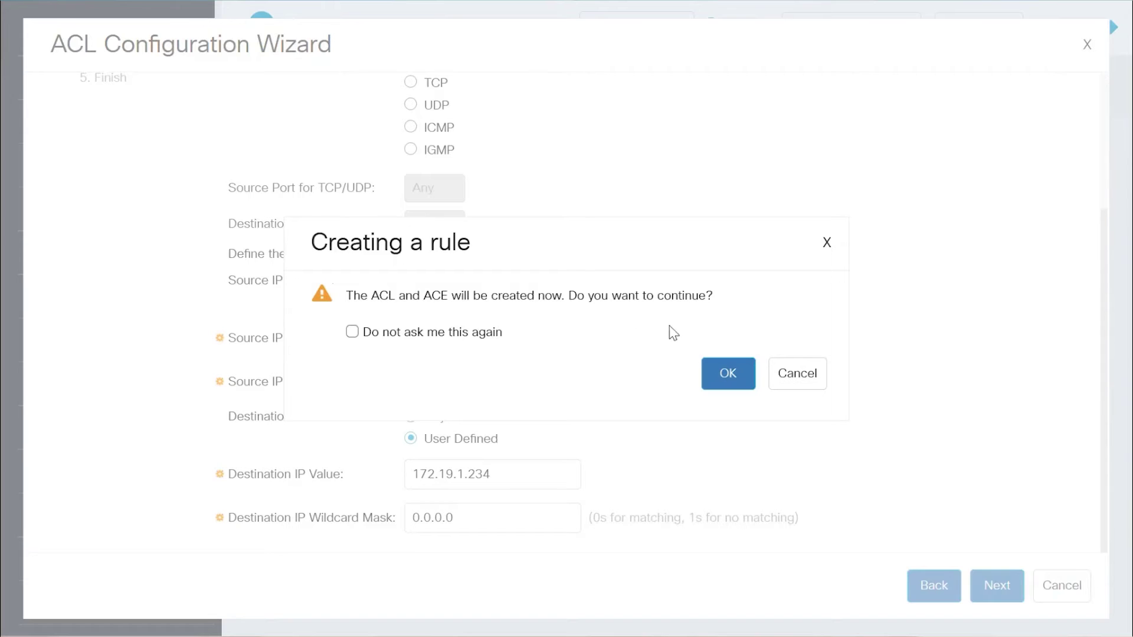
Confirm the deny rule, then add and confirm a second rule permitting any traffic
{"action": "left_click", "coordinate": [725, 376]}
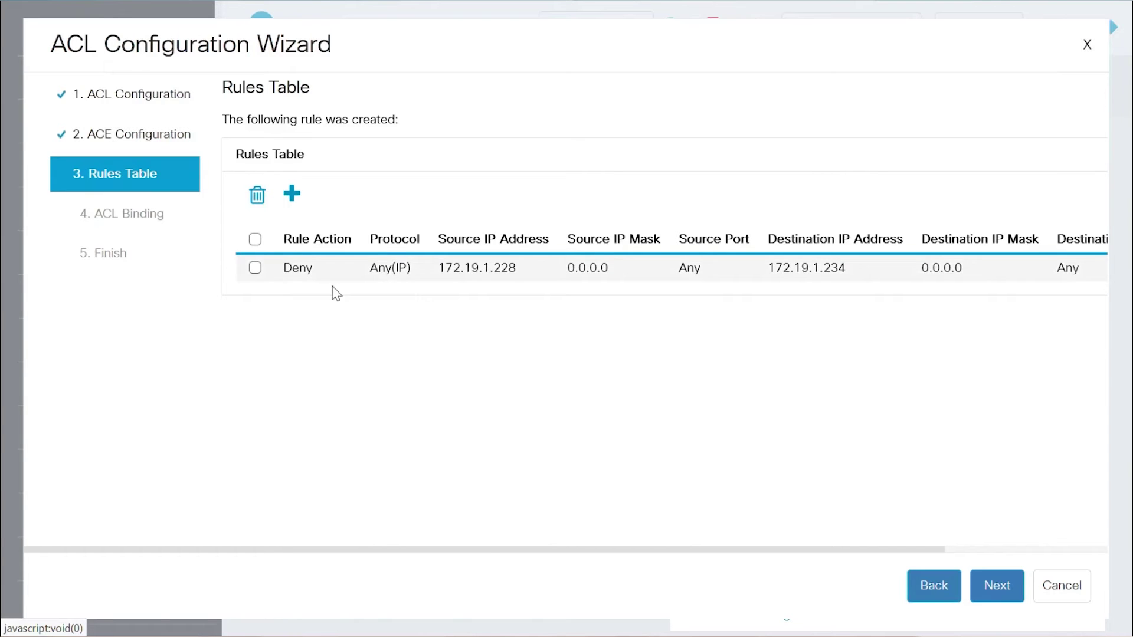
{"action": "left_click", "coordinate": [292, 194]}
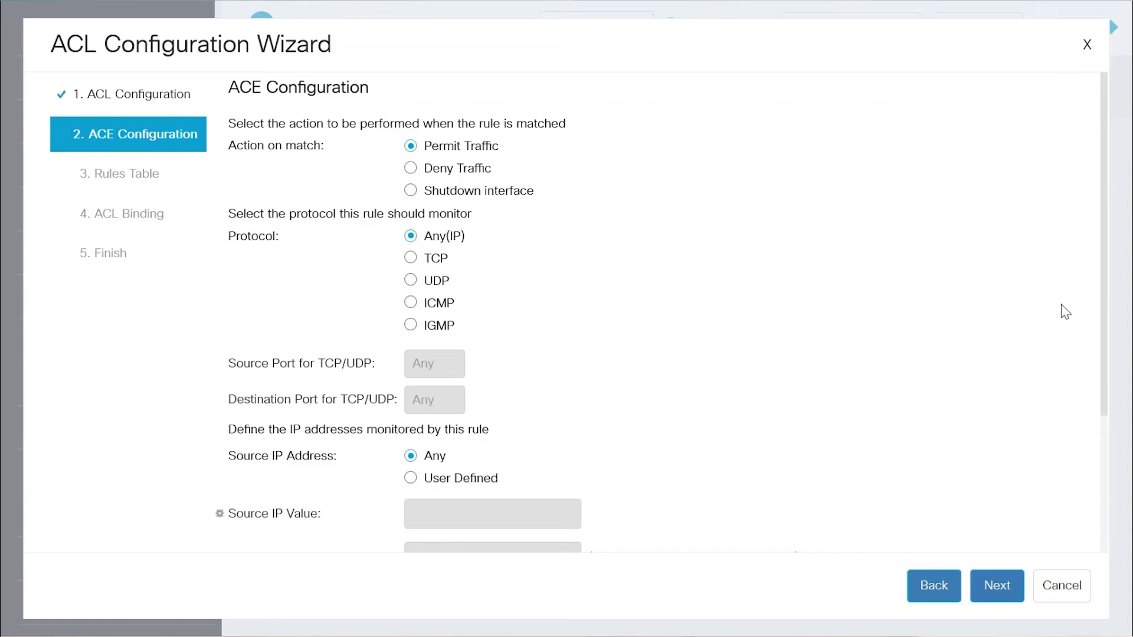
{"action": "left_click_drag", "start_coordinate": [1105, 293], "coordinate": [1107, 462]}
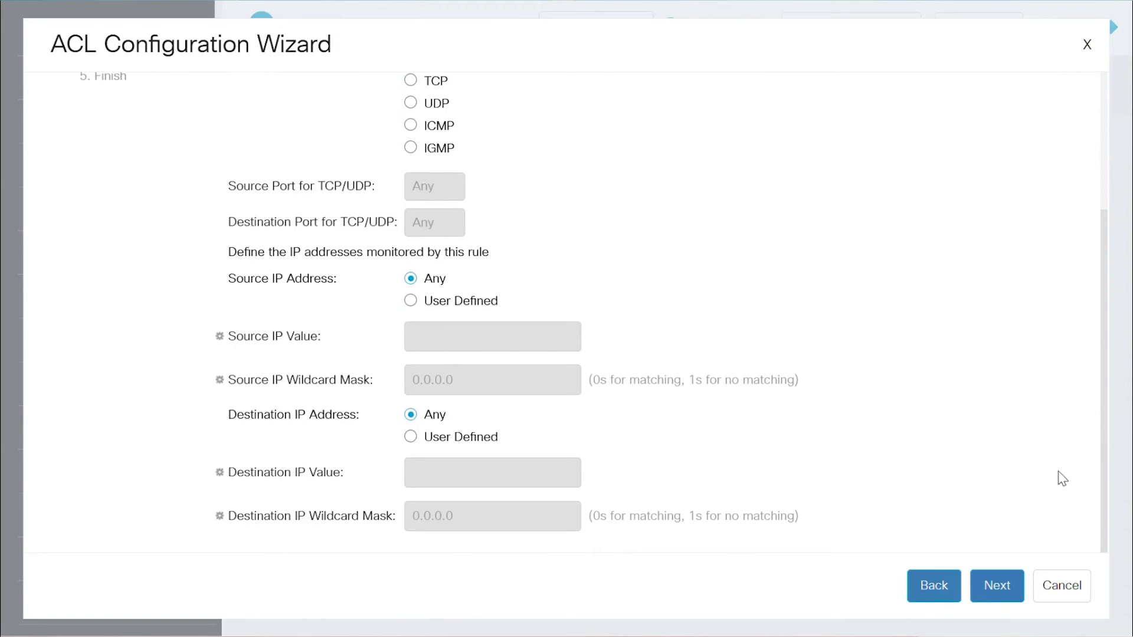
{"action": "left_click", "coordinate": [998, 587]}
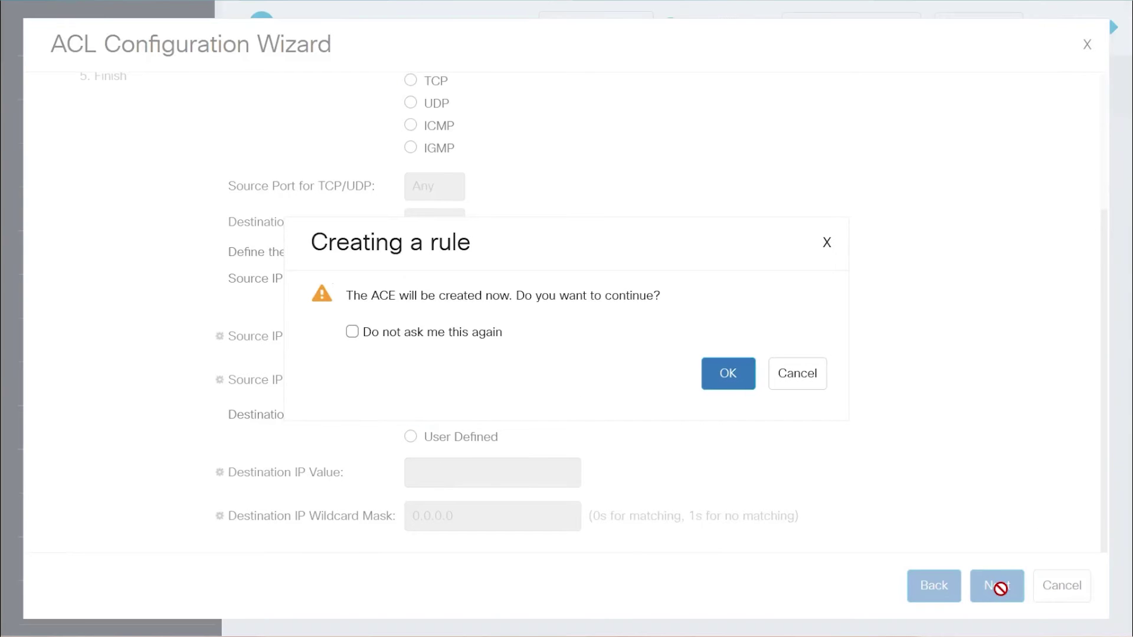
{"action": "left_click", "coordinate": [727, 377]}
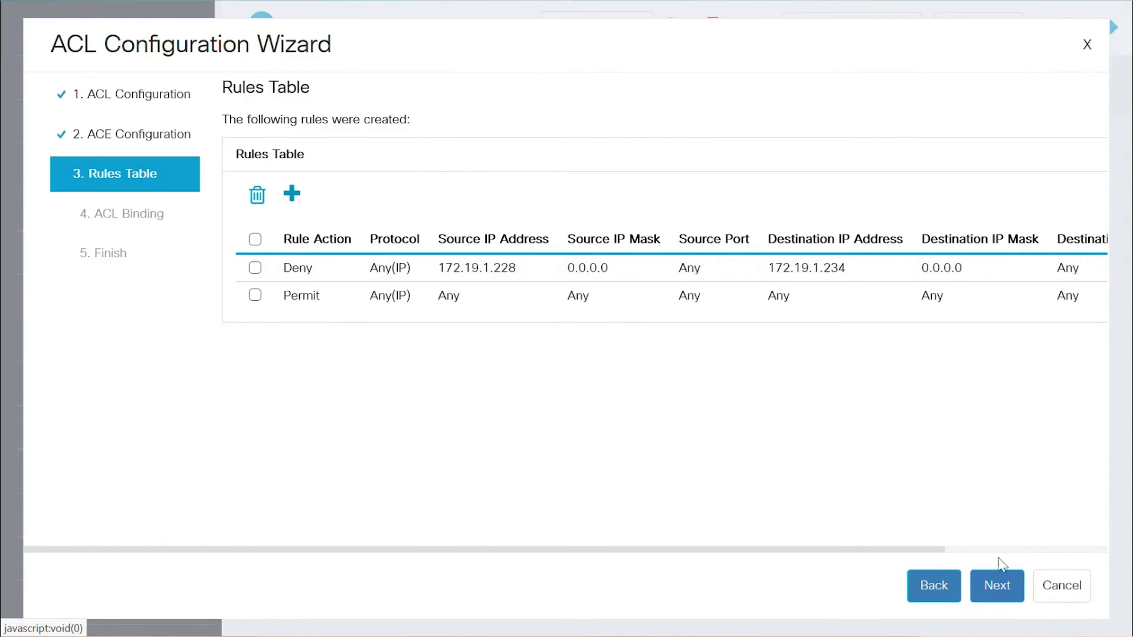
Bind ACL1 to port GE13 and apply the changes
{"action": "left_click", "coordinate": [997, 585]}
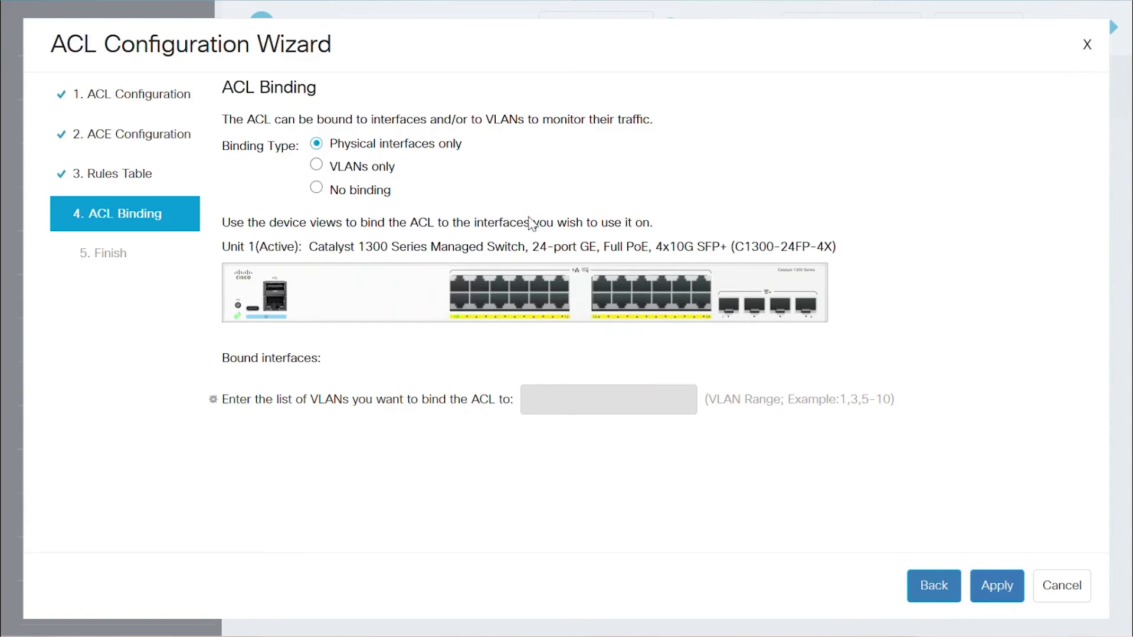
{"action": "left_click", "coordinate": [599, 289]}
{"action": "left_click", "coordinate": [997, 584]}
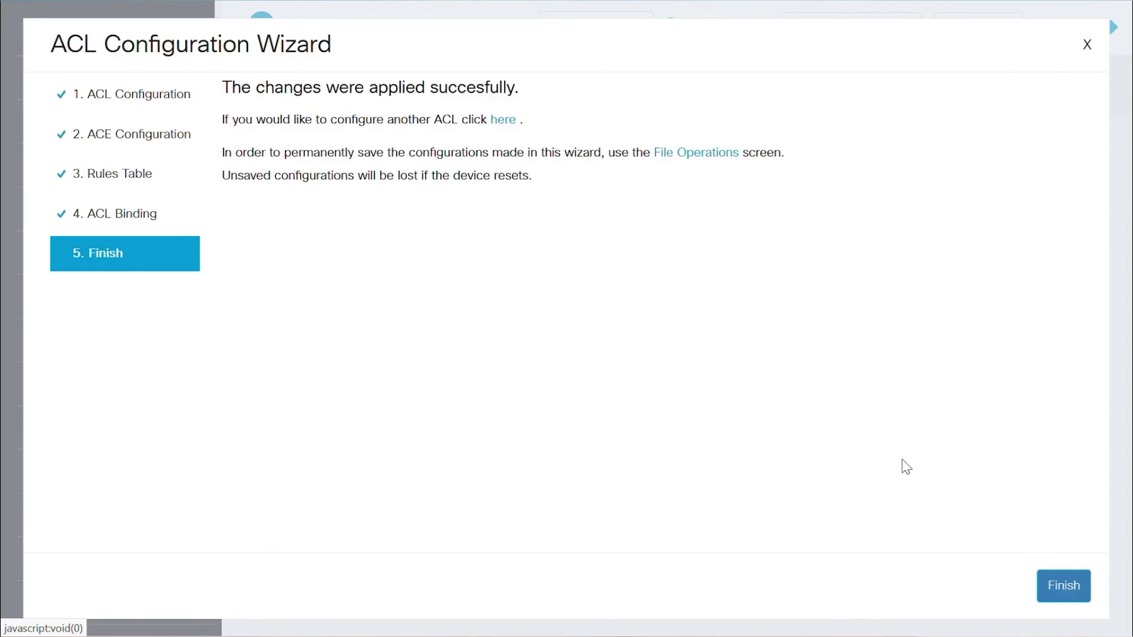
Finish the wizard and open Access Control > IPv4-Based ACE to view ACL1's rules
{"action": "left_click", "coordinate": [1061, 586]}
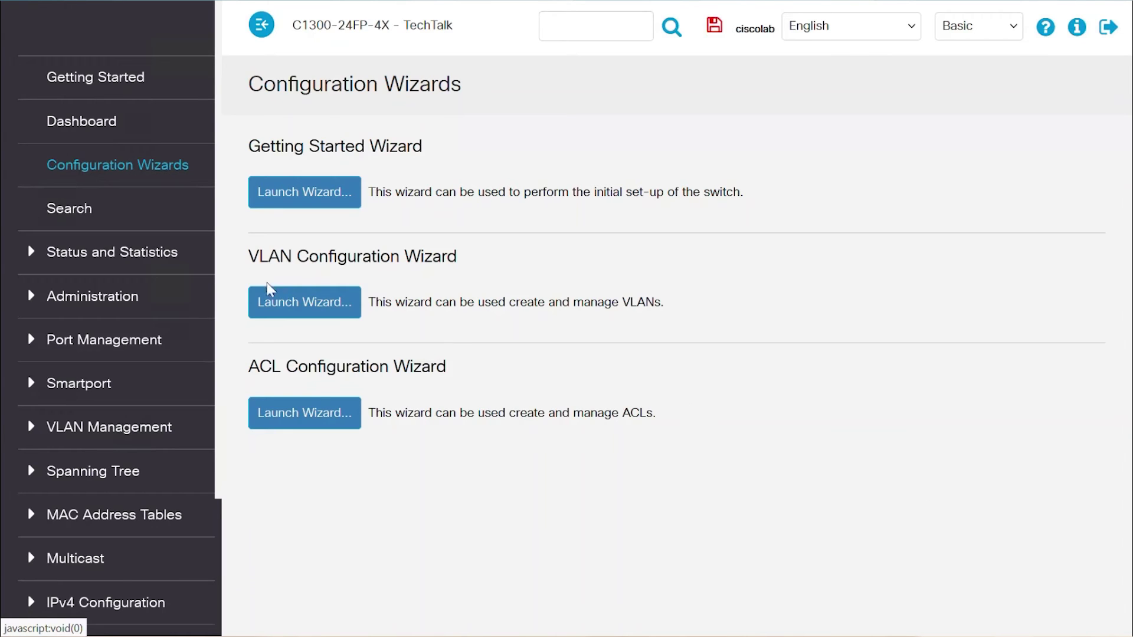
{"action": "scroll", "coordinate": [212, 260], "scroll_direction": "down", "scroll_amount": 3}
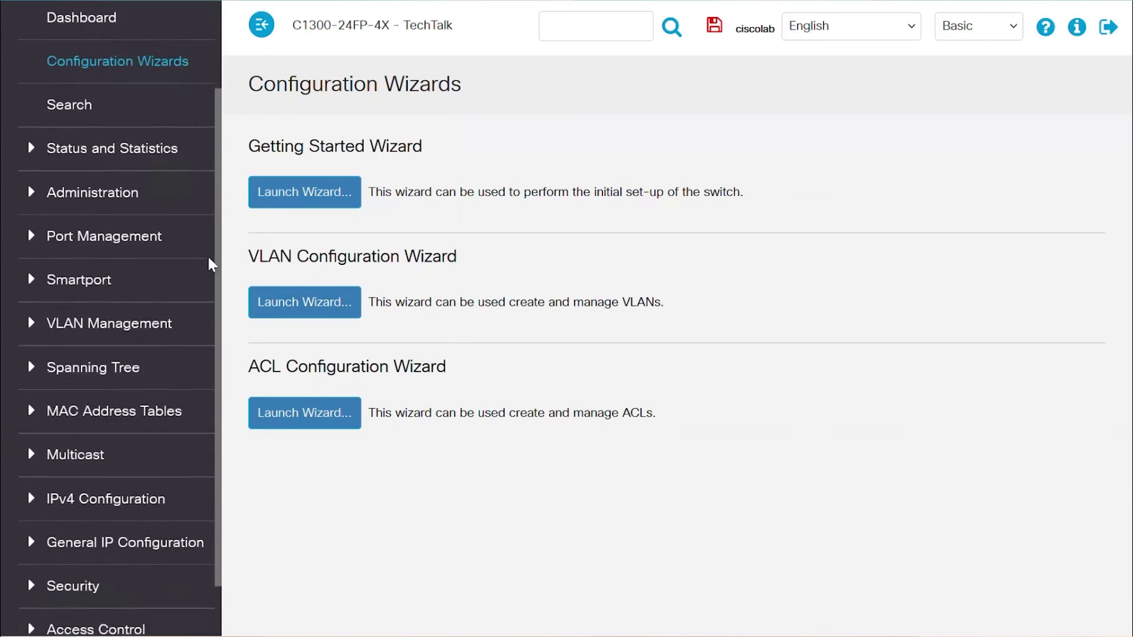
{"action": "left_click", "coordinate": [131, 577]}
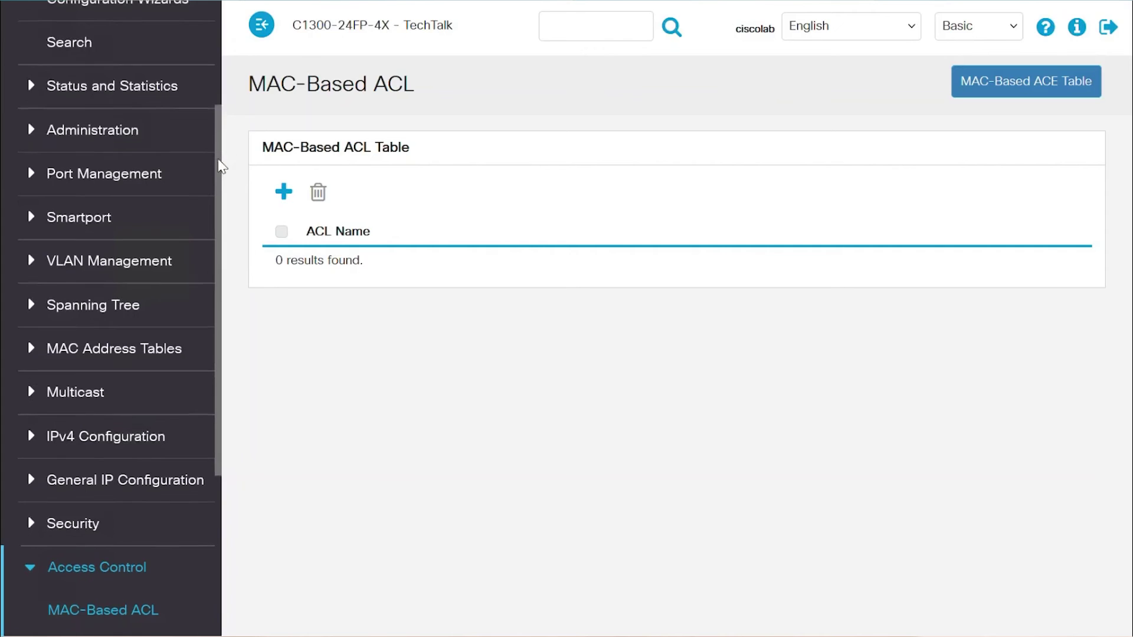
{"action": "scroll", "coordinate": [218, 269], "scroll_direction": "down", "scroll_amount": 3}
{"action": "left_click_drag", "start_coordinate": [218, 268], "coordinate": [222, 324]}
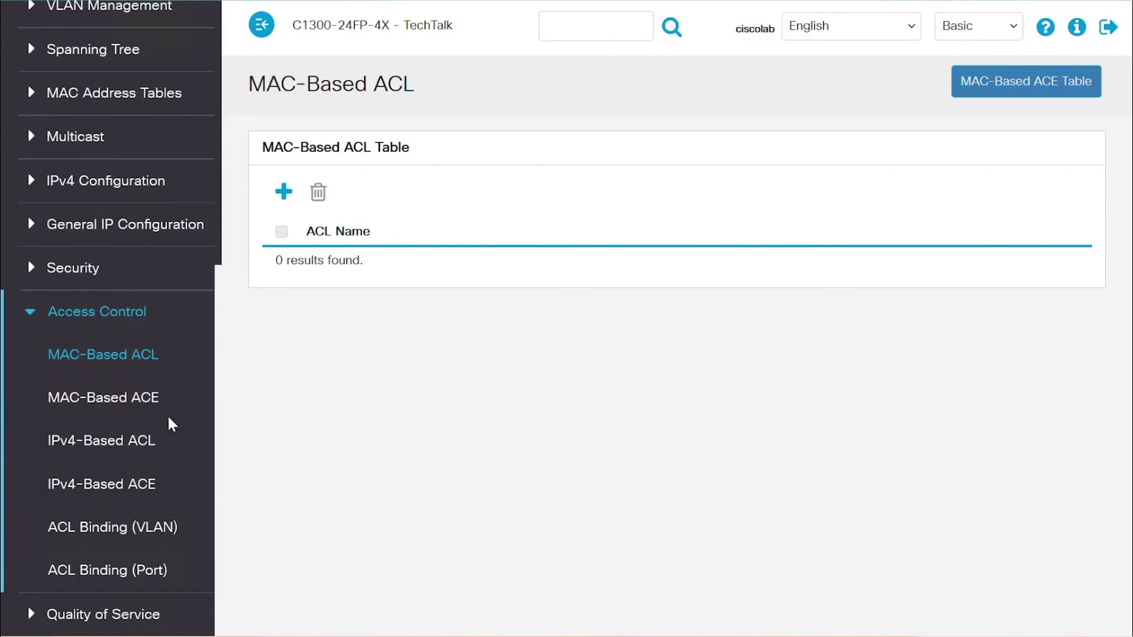
{"action": "left_click", "coordinate": [137, 444]}
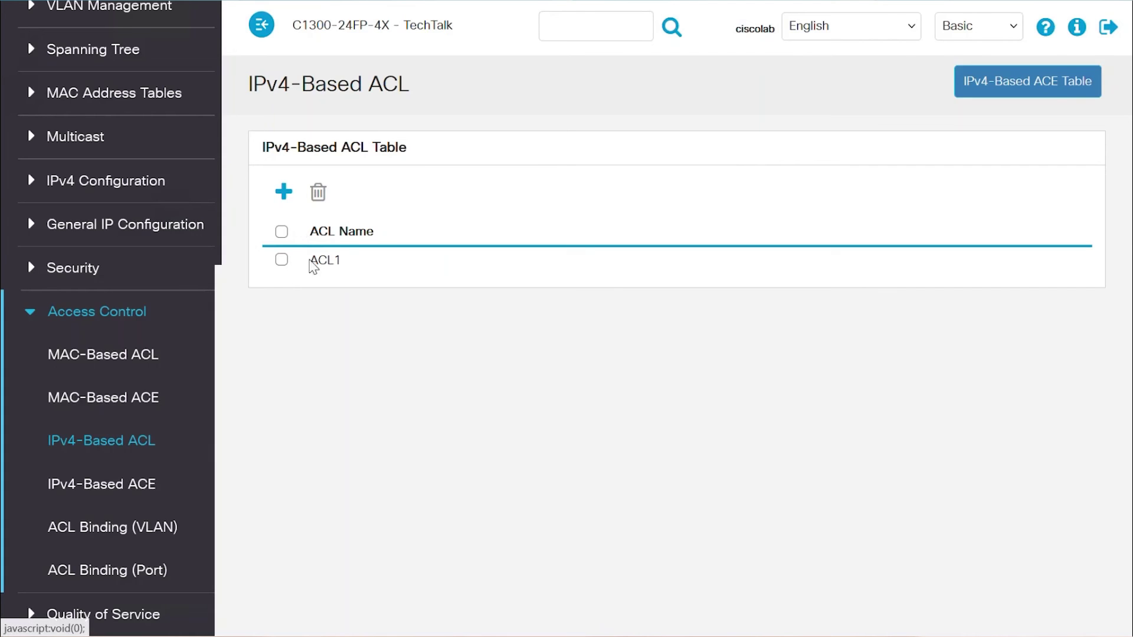
{"action": "left_click", "coordinate": [127, 487]}
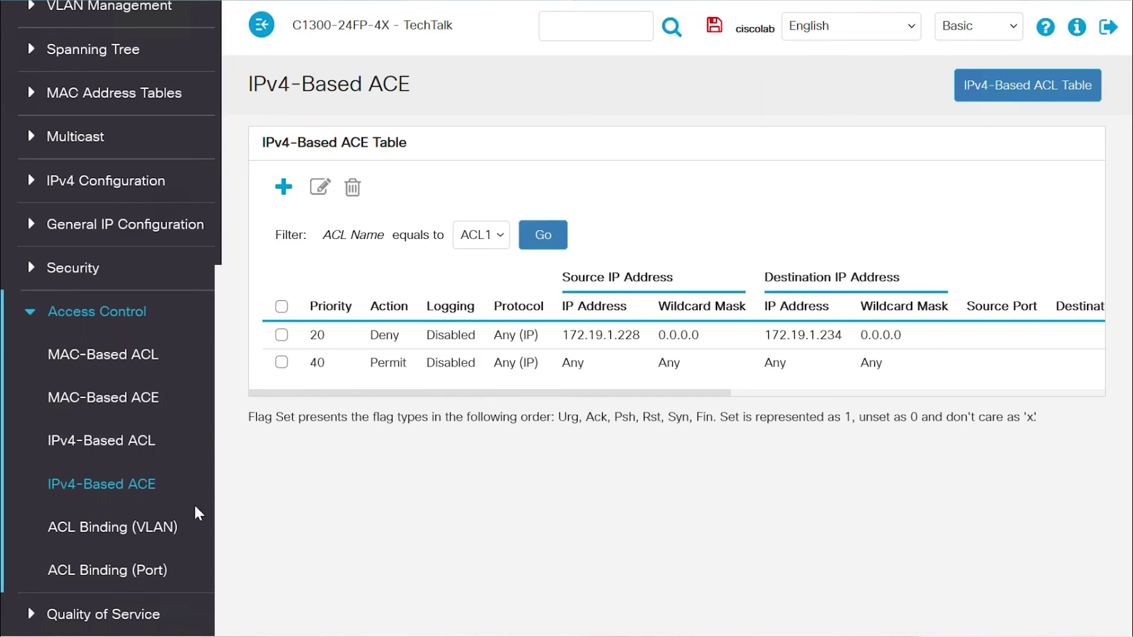
{"action": "left_click", "coordinate": [115, 571]}
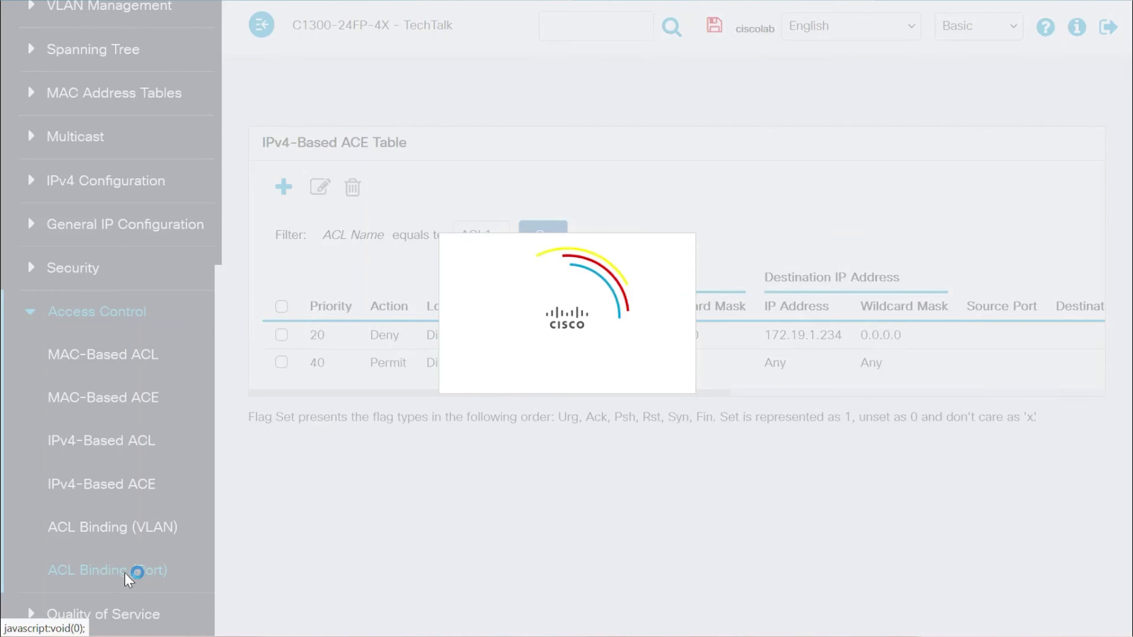
{"action": "scroll", "coordinate": [684, 372], "scroll_direction": "down", "scroll_amount": 5}
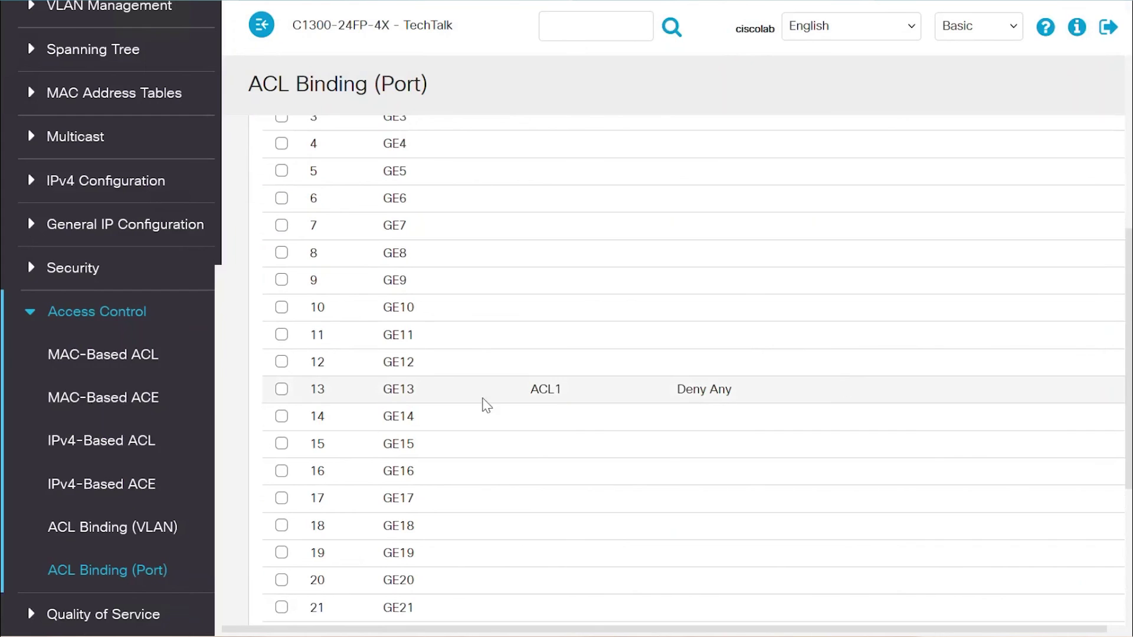
{"action": "left_click_drag", "start_coordinate": [1129, 316], "coordinate": [1128, 322]}
{"action": "scroll", "coordinate": [1129, 321], "scroll_direction": "up", "scroll_amount": 3}
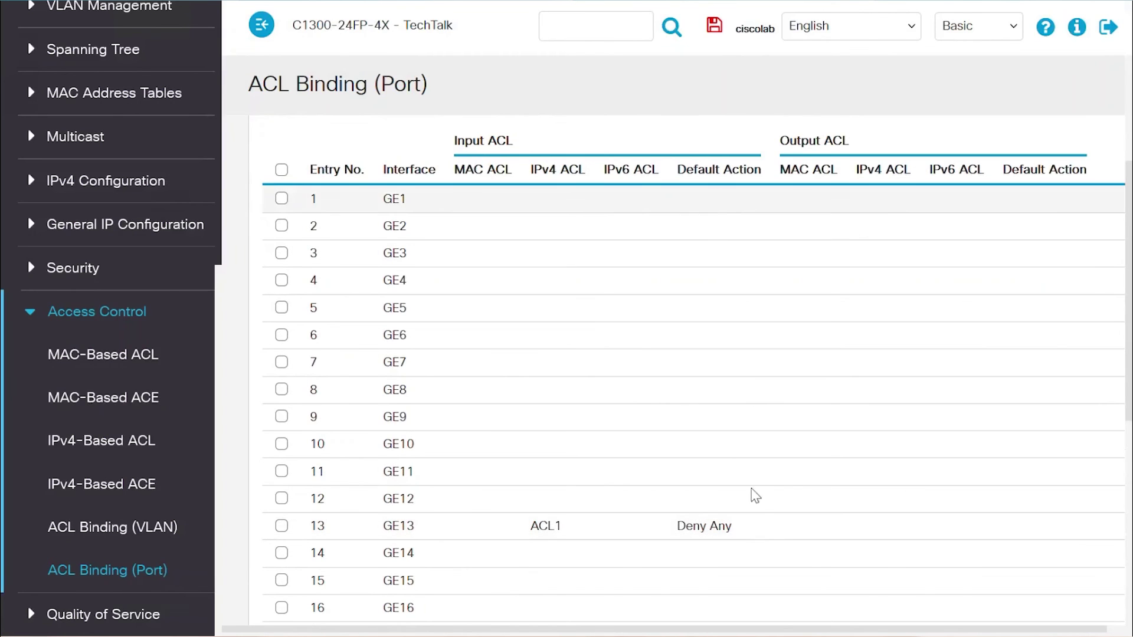
{"action": "scroll", "coordinate": [1128, 353], "scroll_direction": "up", "scroll_amount": 4}
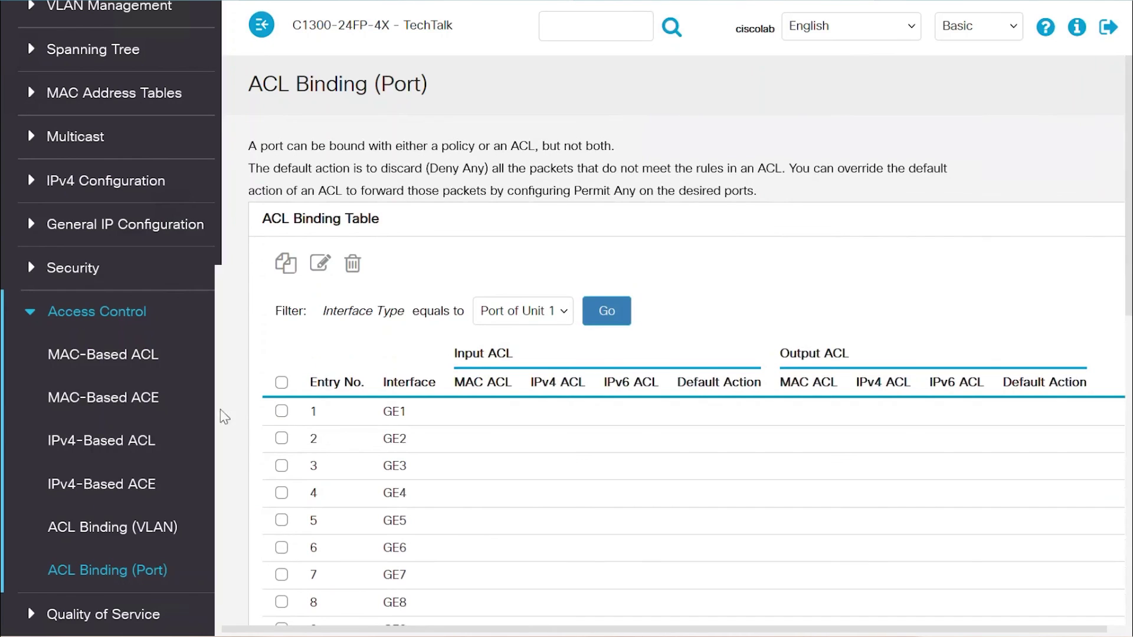
{"action": "left_click", "coordinate": [101, 485]}
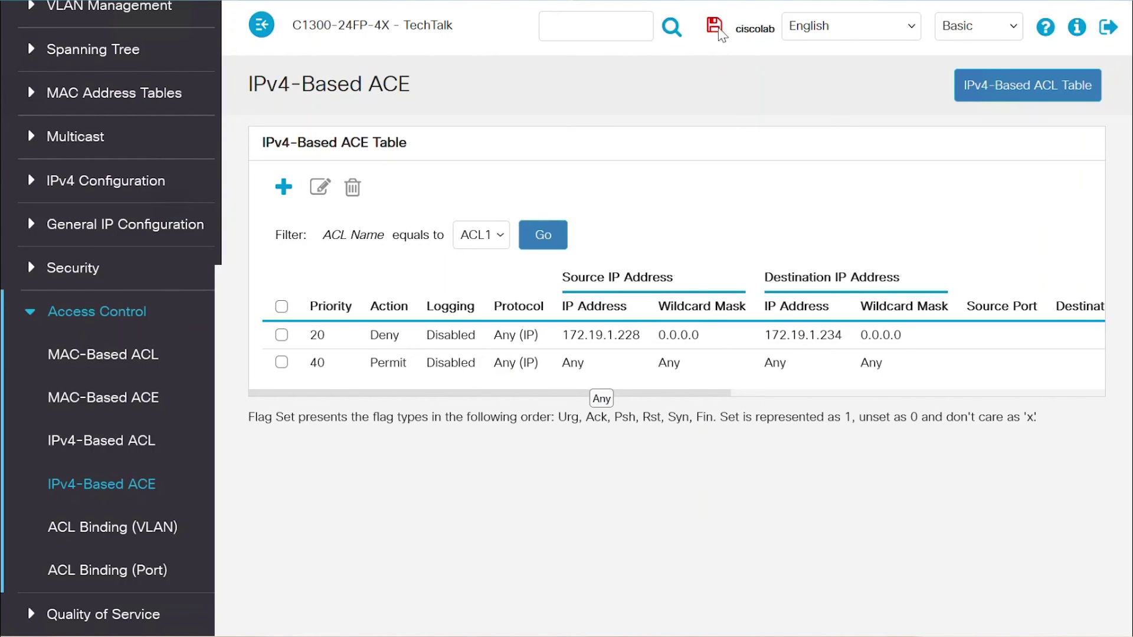
Save the running configuration with the top-bar save icon
{"action": "left_click", "coordinate": [716, 31]}
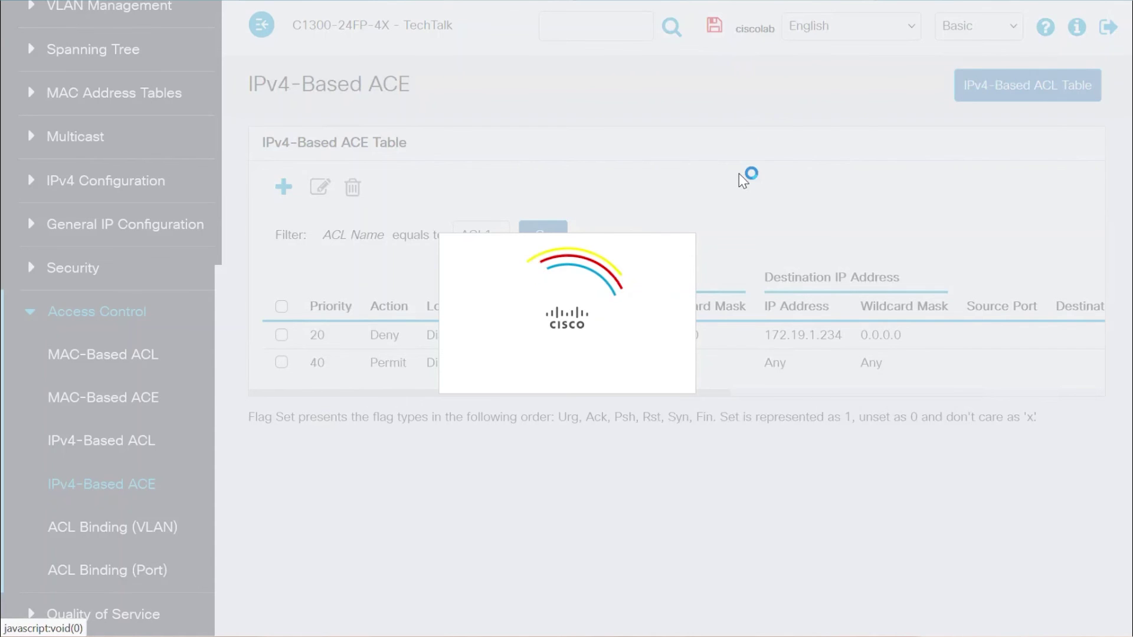